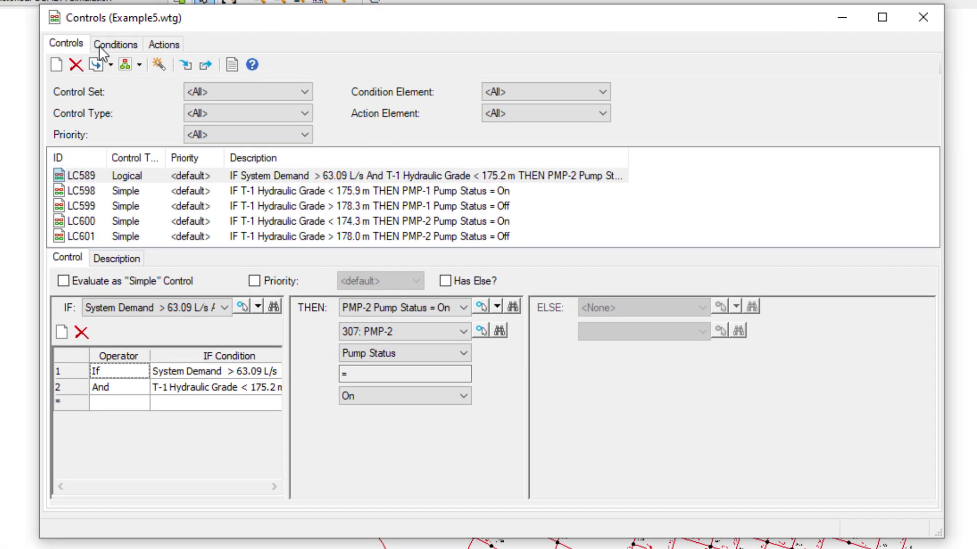
- Look through the Conditions and Actions lists, then return to the Controls list
left_click(113, 44)
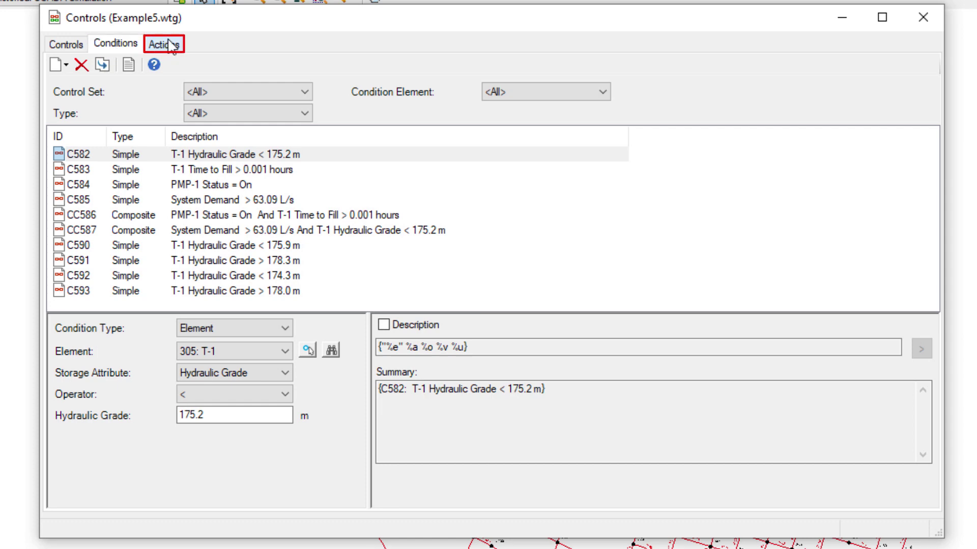
left_click(168, 46)
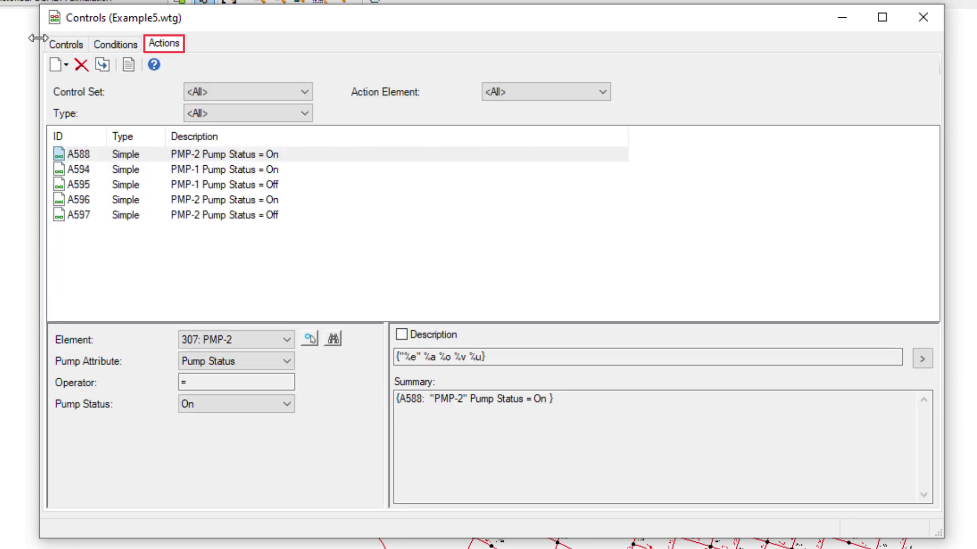
left_click(65, 46)
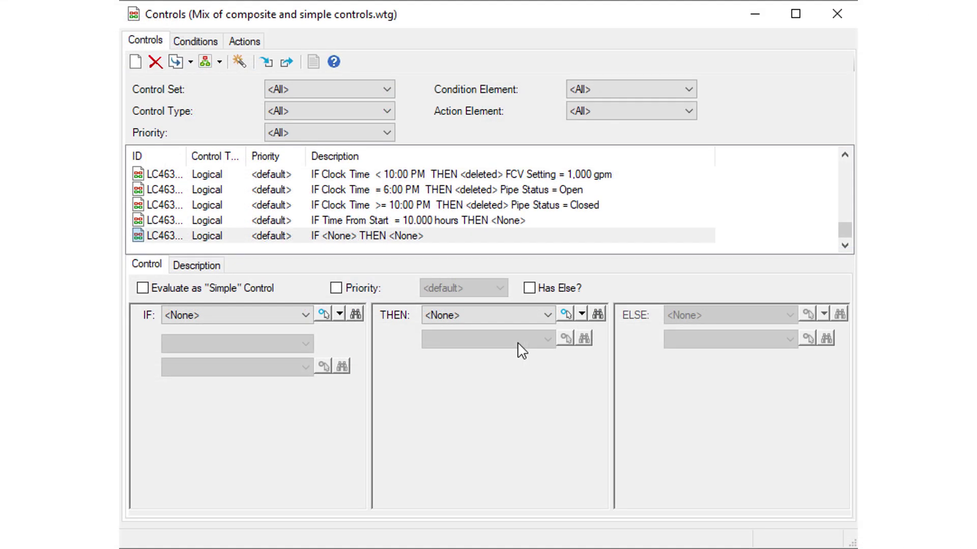
- Find an existing THEN action, with the Select Action list sorted by Description in reverse order
left_click(582, 313)
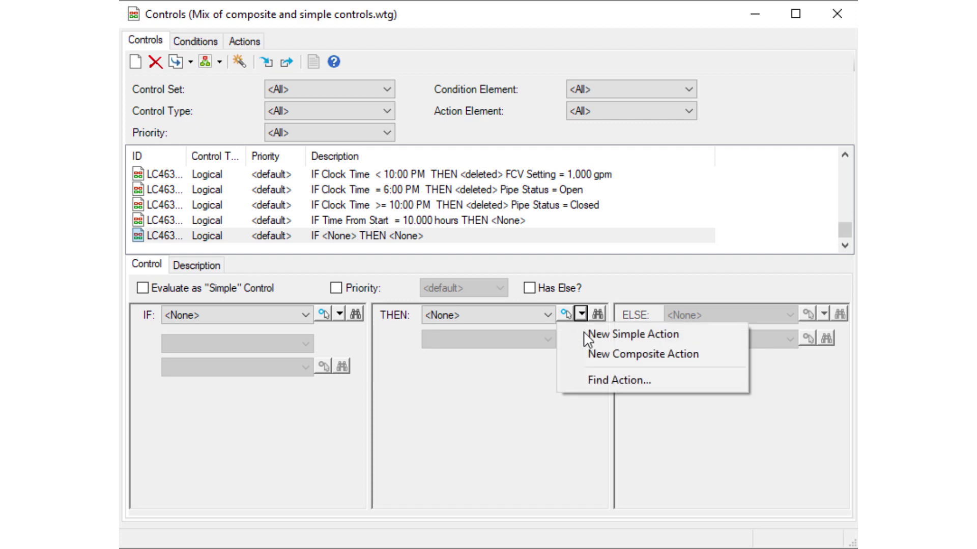
left_click(599, 379)
left_click(464, 169)
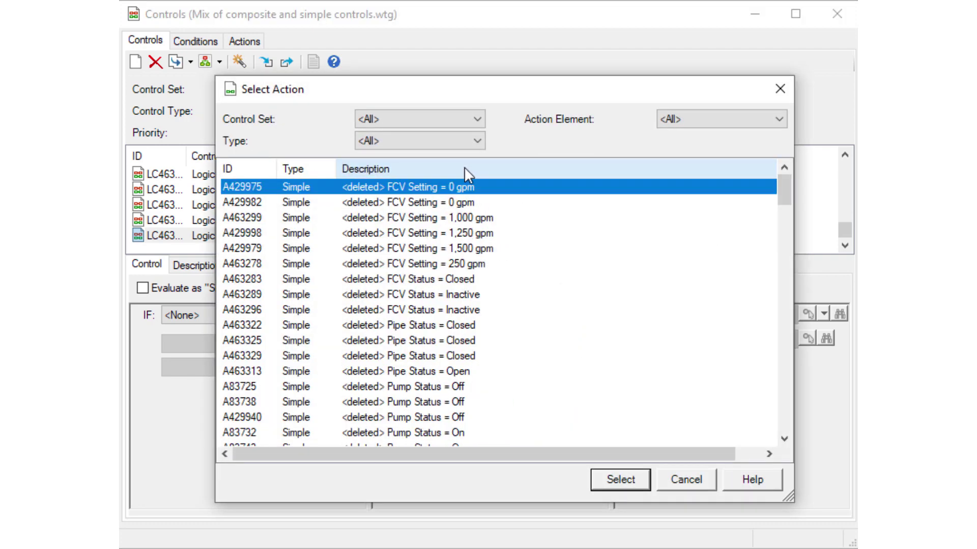
left_click(464, 168)
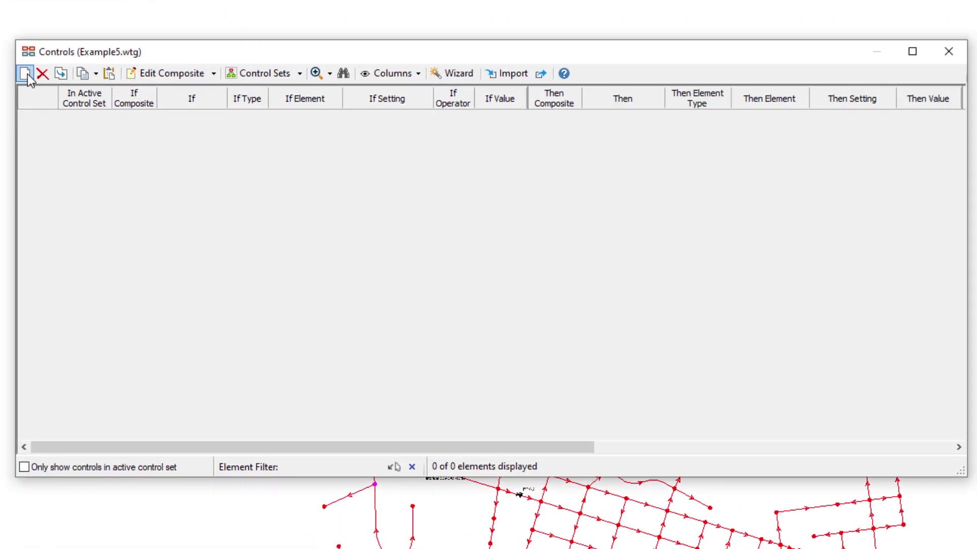
- Add a new control with tank T-1 picked as If element, If Value 176, and pump PMP-1 picked as Then element
left_click(24, 74)
left_click(333, 119)
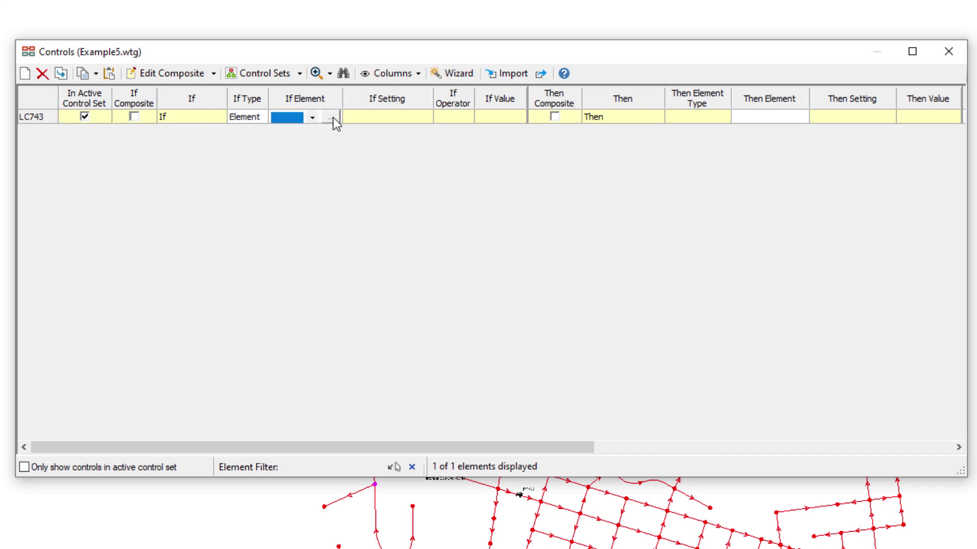
left_click(331, 119)
left_click(570, 289)
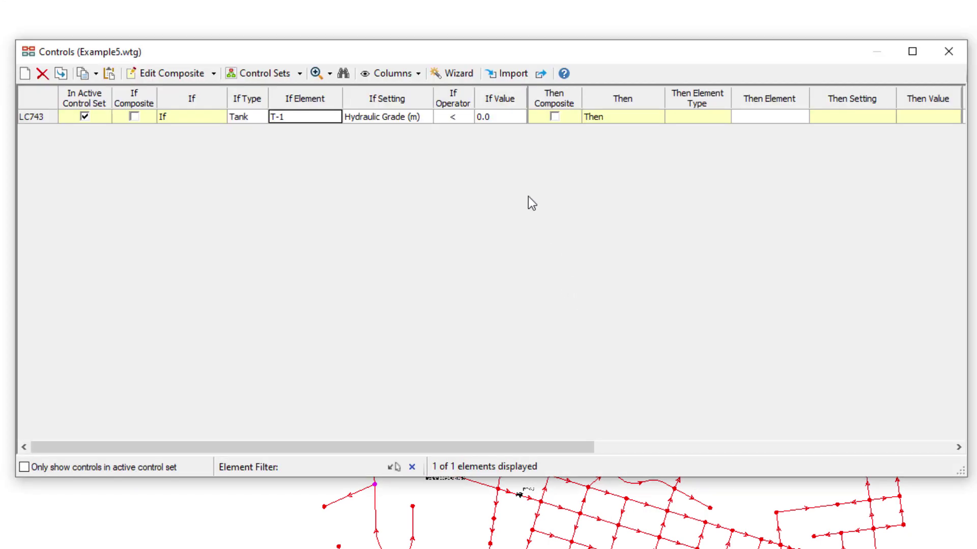
left_click(519, 120)
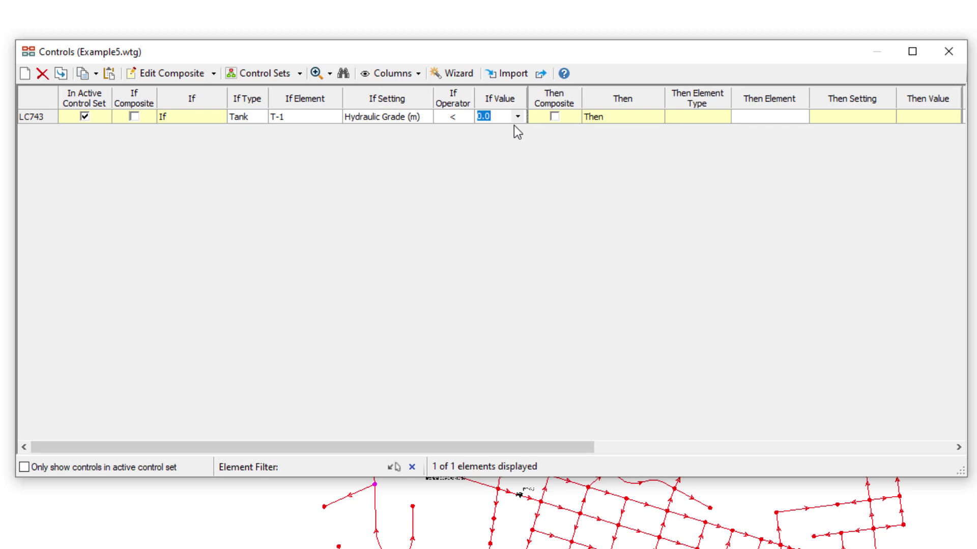
type("176")
left_click(780, 119)
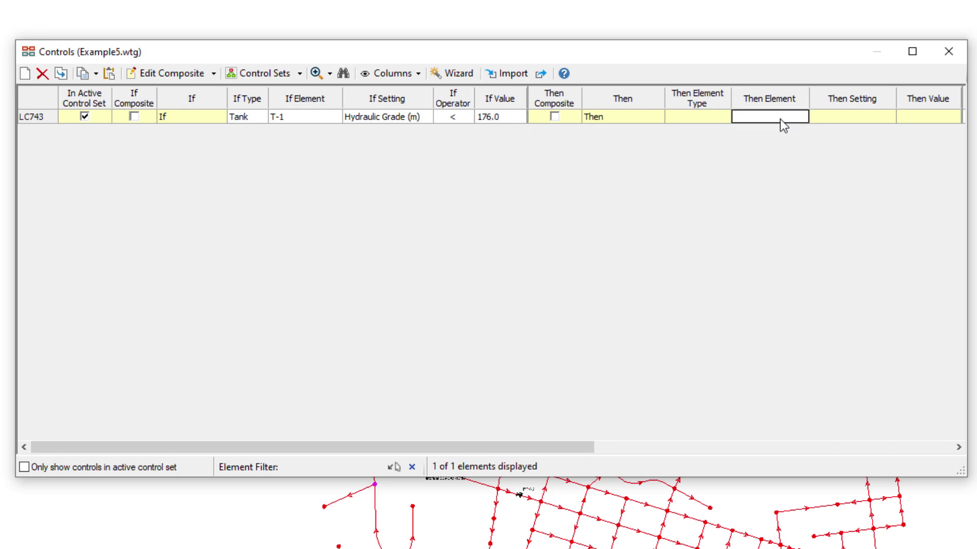
left_click(800, 117)
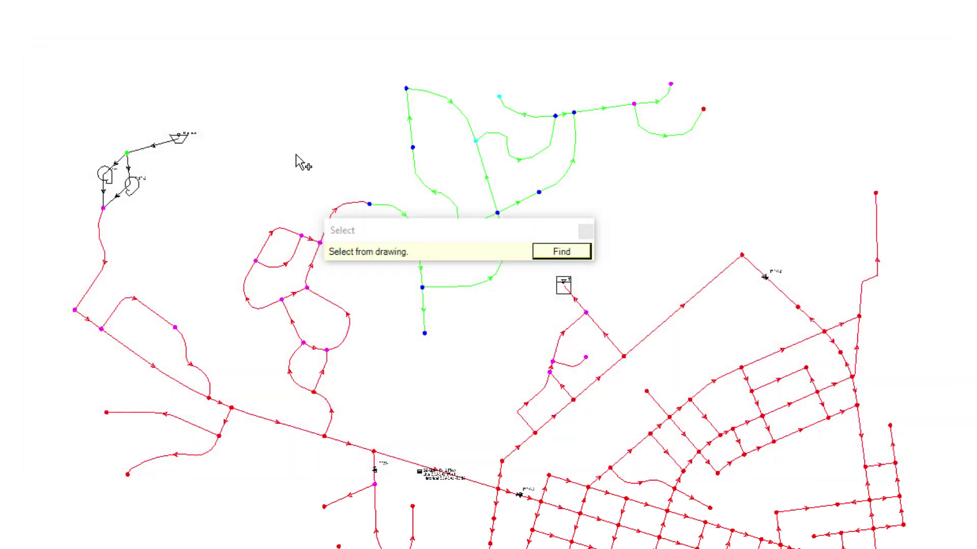
left_click(108, 177)
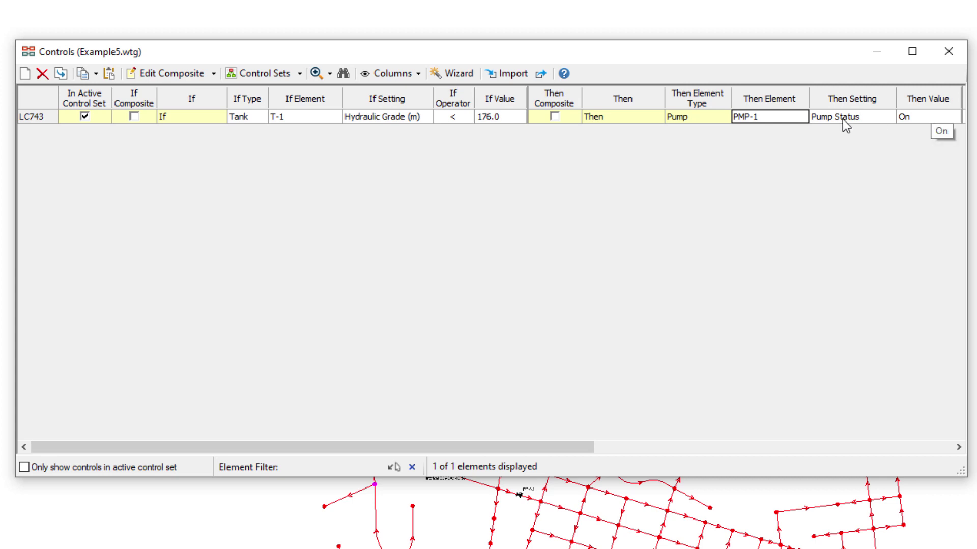
- Duplicate LC743 as LC744, then set its operator to >, If Value 178, and Then Value Off
left_click(66, 80)
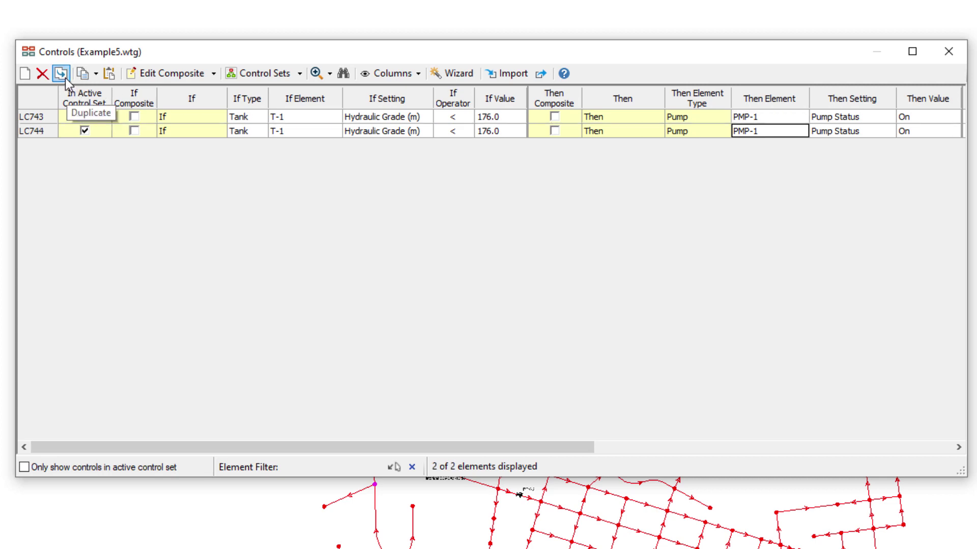
left_click(457, 131)
left_click(461, 133)
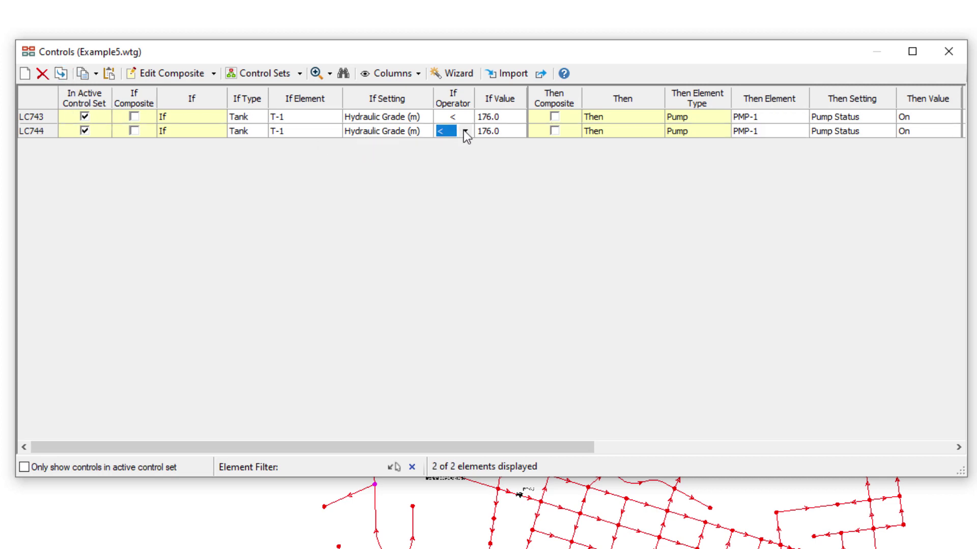
left_click(465, 132)
left_click(450, 187)
left_click(492, 132)
type("178")
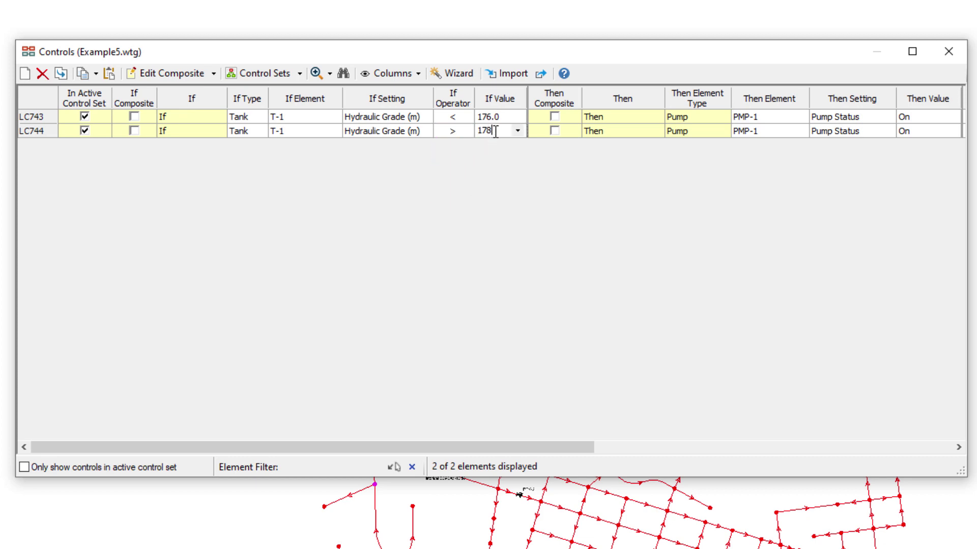
left_click(903, 132)
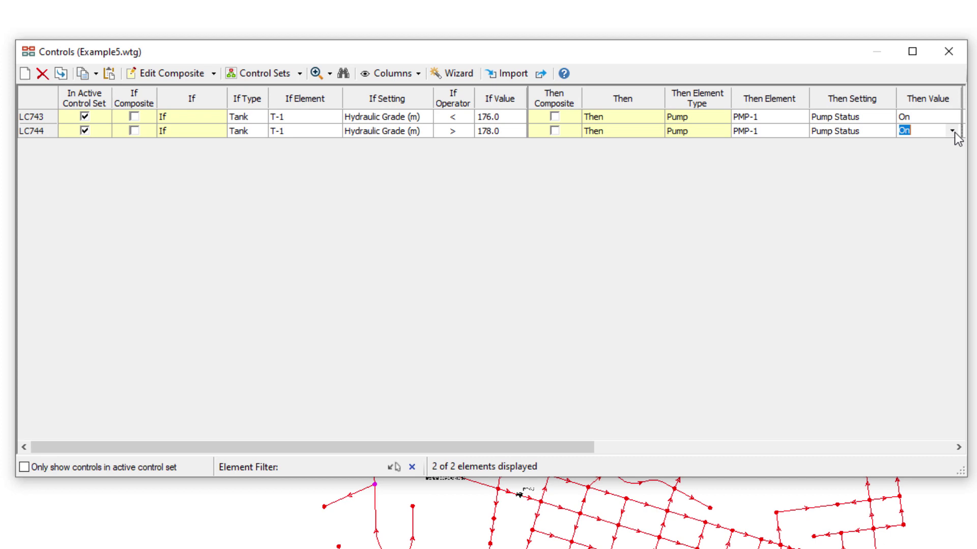
left_click(952, 131)
left_click(923, 158)
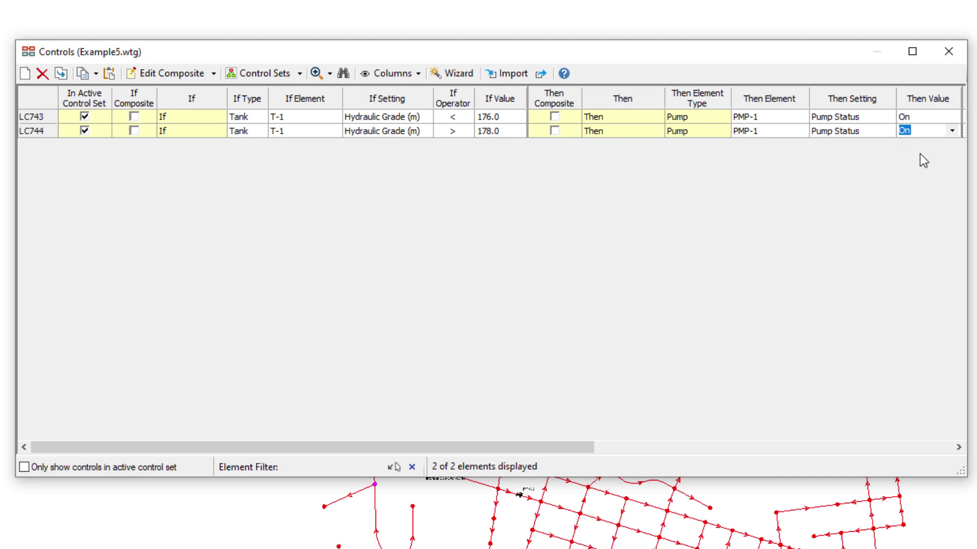
left_click(553, 194)
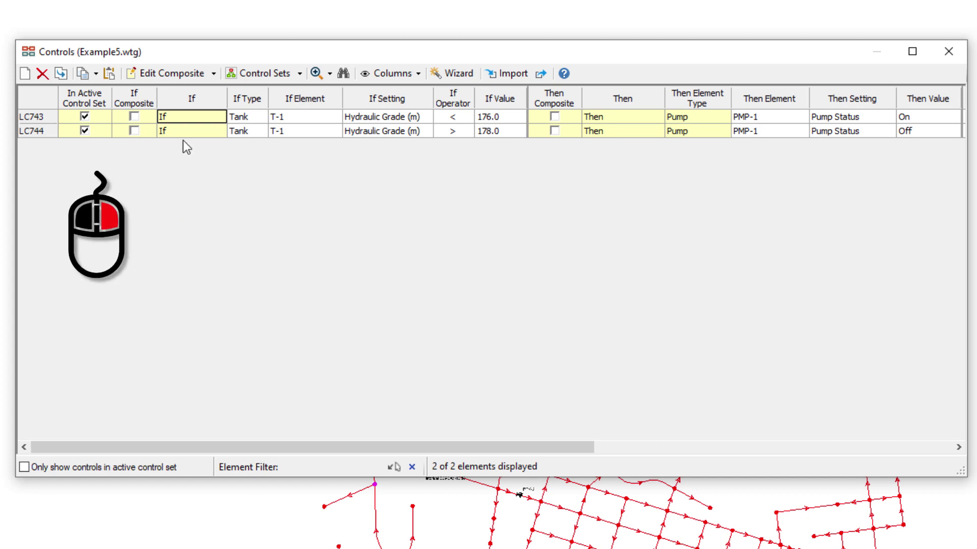
- Add pump PMP-2 as a second Then action in LC743
right_click(192, 117)
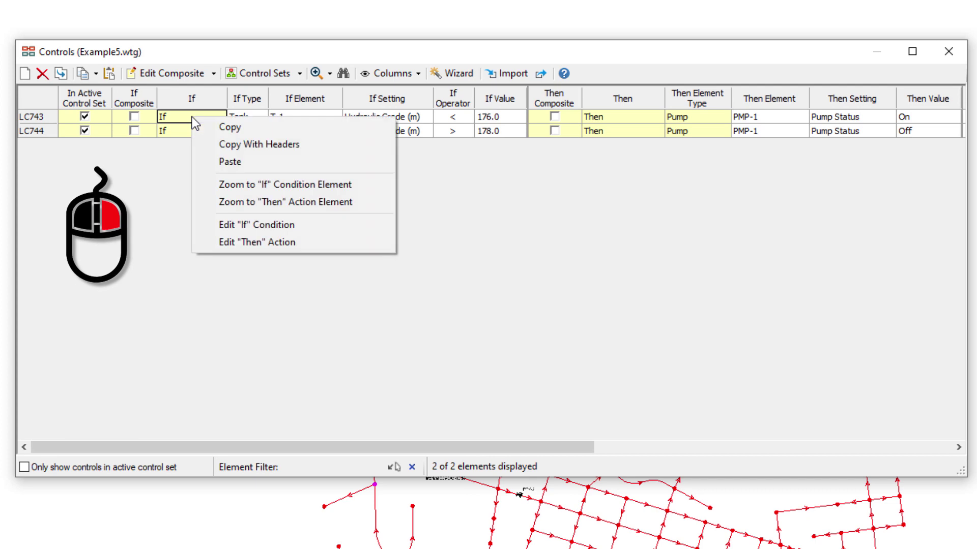
left_click(255, 243)
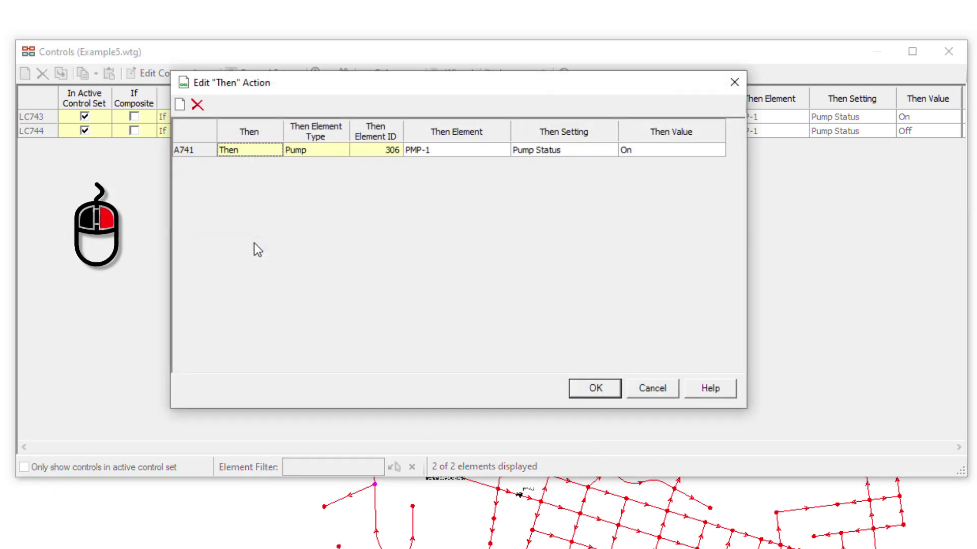
left_click(180, 105)
left_click(498, 164)
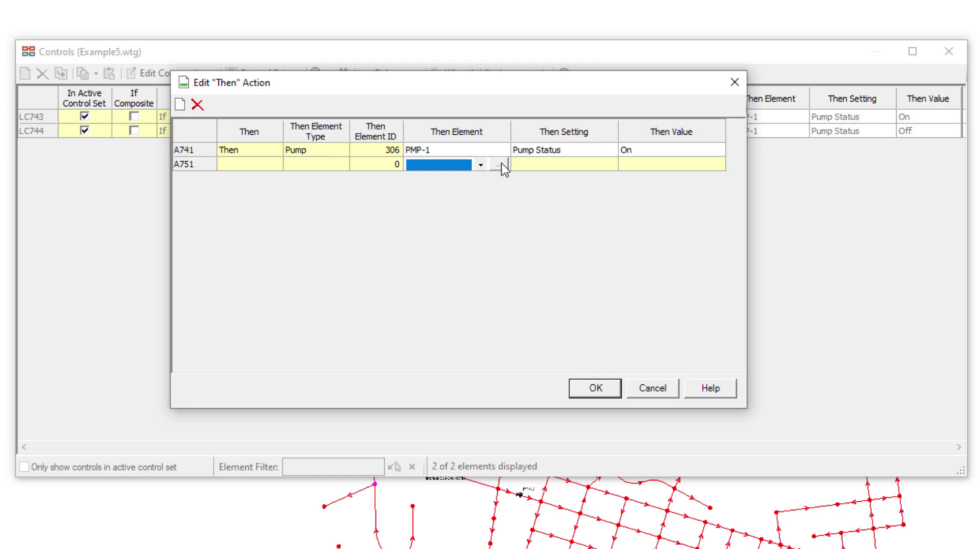
left_click(499, 165)
left_click(135, 186)
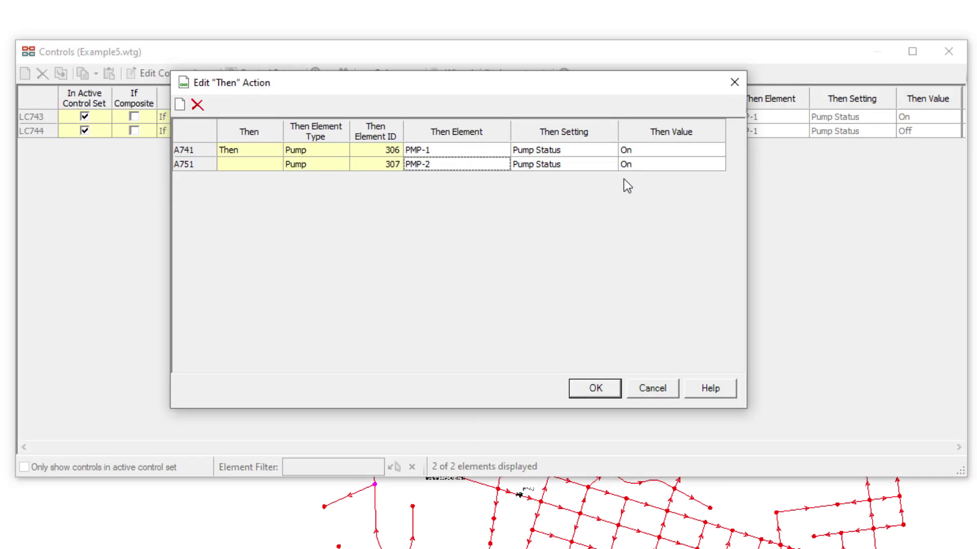
left_click(595, 389)
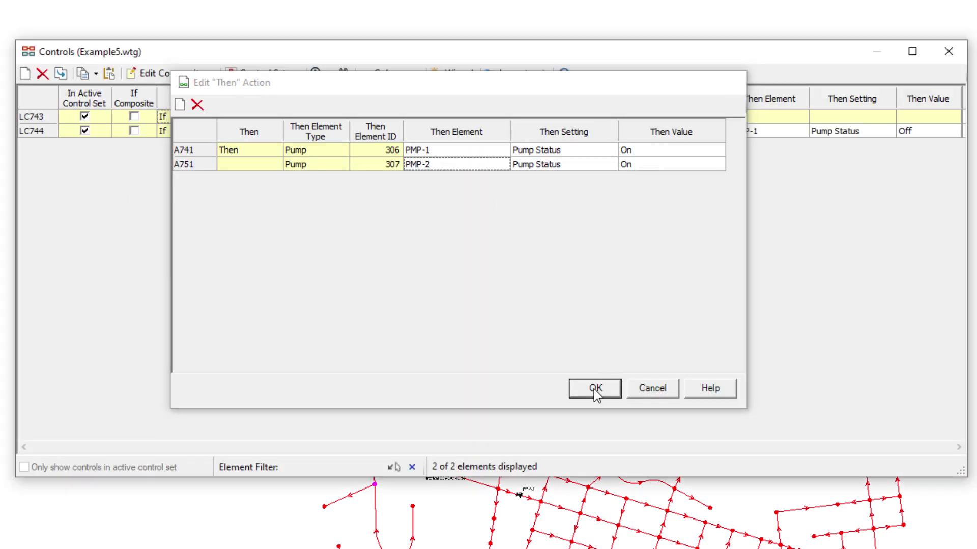
- Add pump PMP-2 with status Off as a second Then action in LC744
right_click(192, 132)
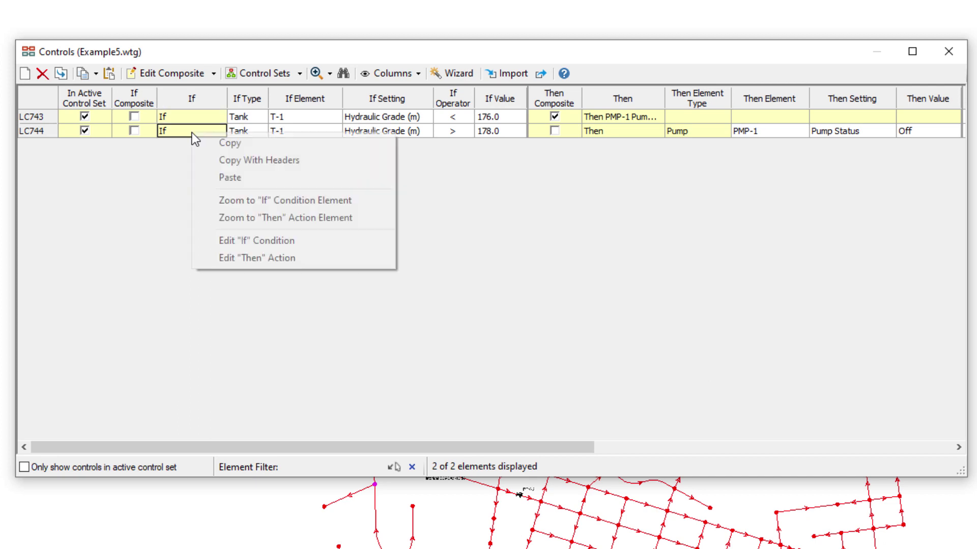
left_click(258, 259)
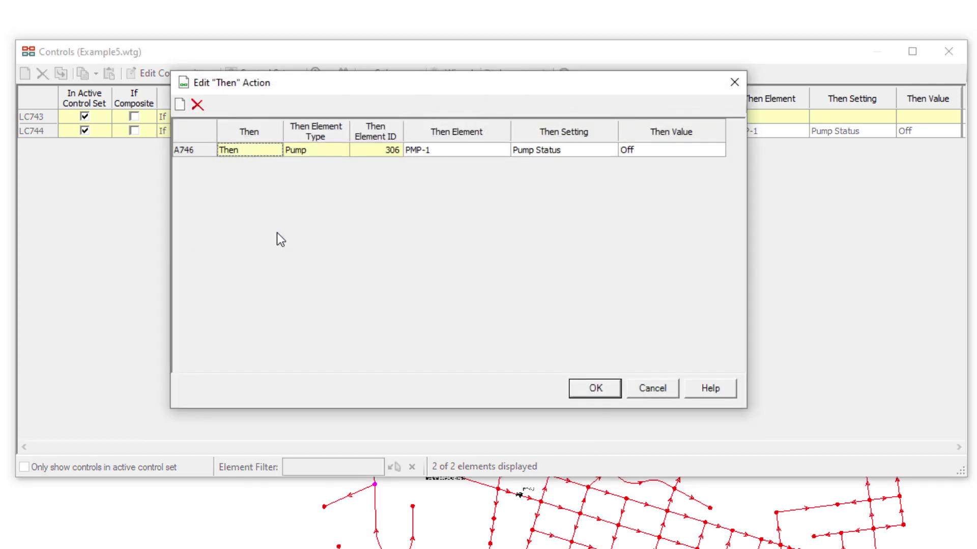
left_click(179, 104)
left_click(499, 163)
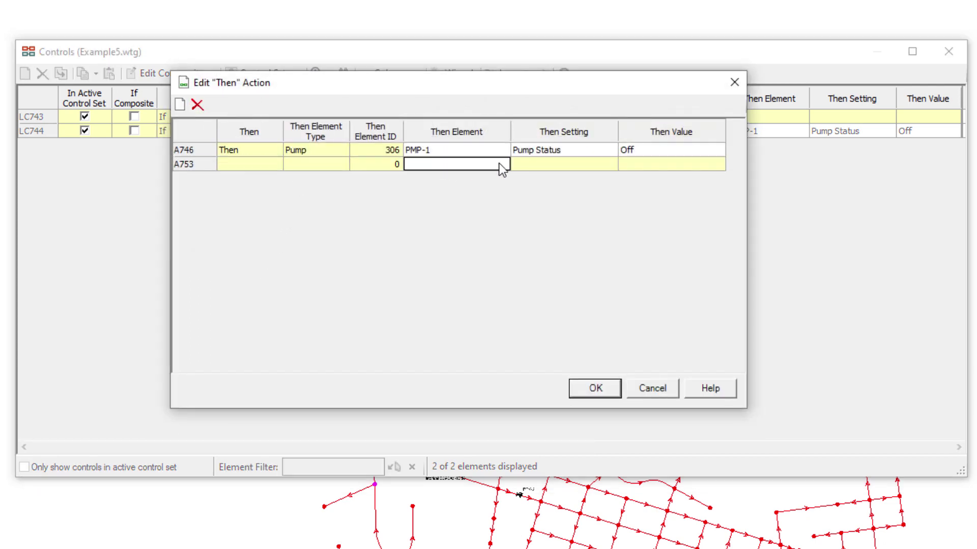
left_click(502, 164)
left_click(132, 187)
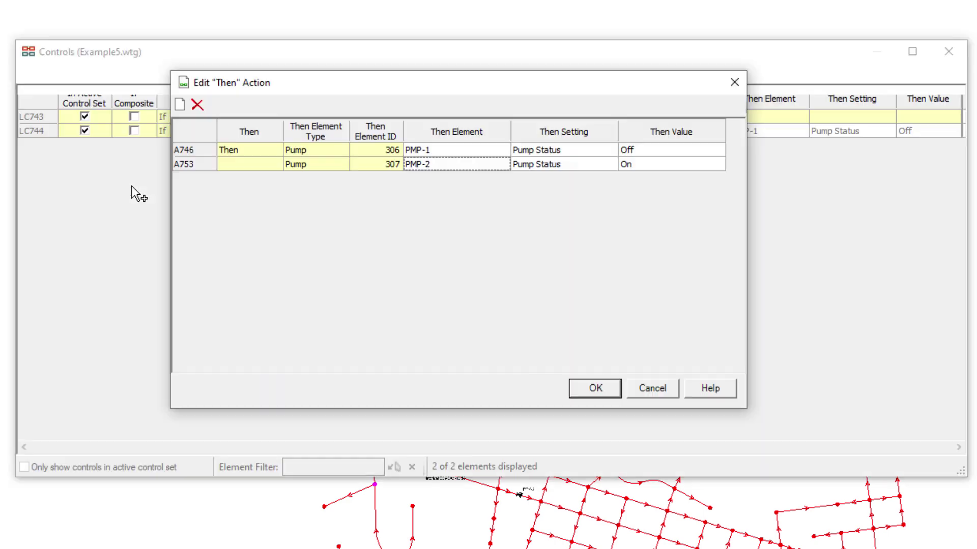
left_click(697, 164)
left_click(717, 164)
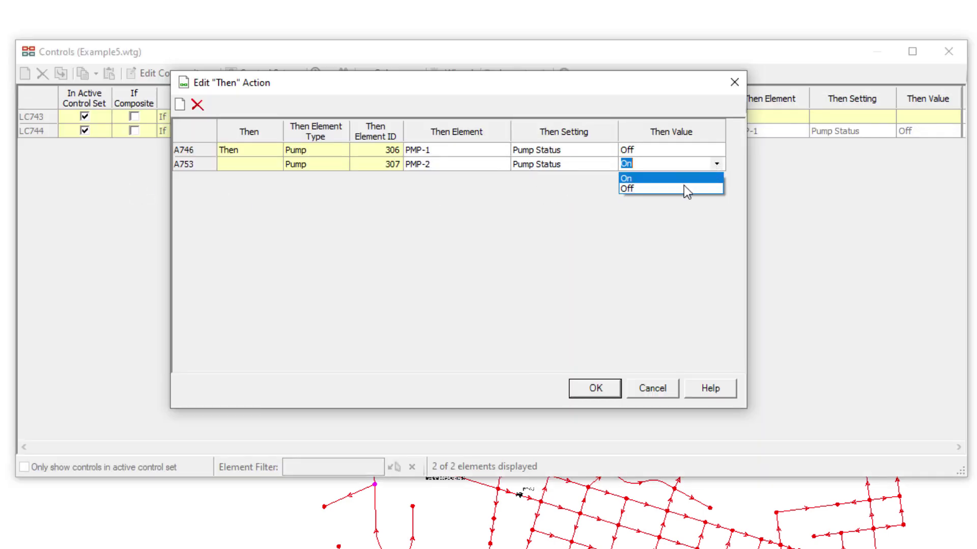
left_click(684, 191)
left_click(599, 392)
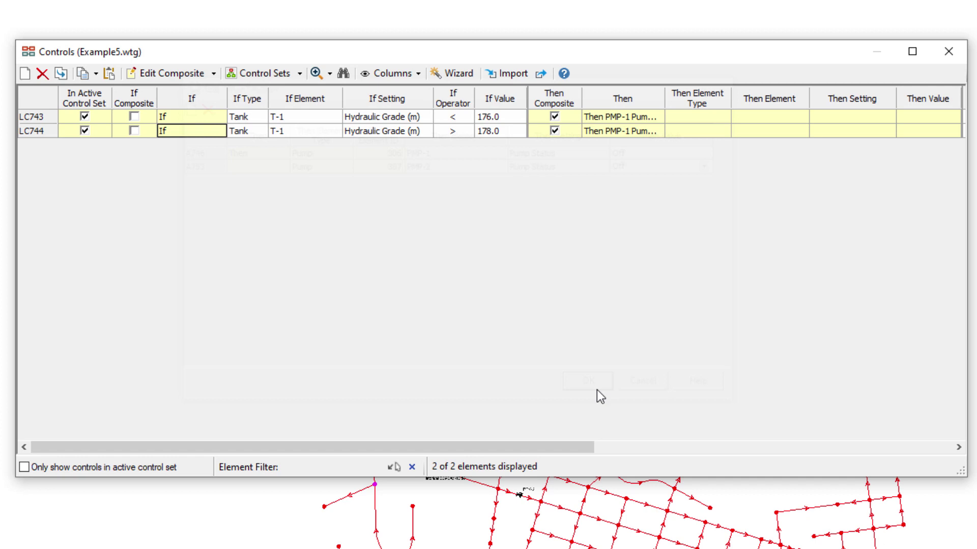
- Widen the Then column, then move LC744 from Base-Operational to the Variable Speed Pumping control set
left_click_drag(664, 105, 879, 106)
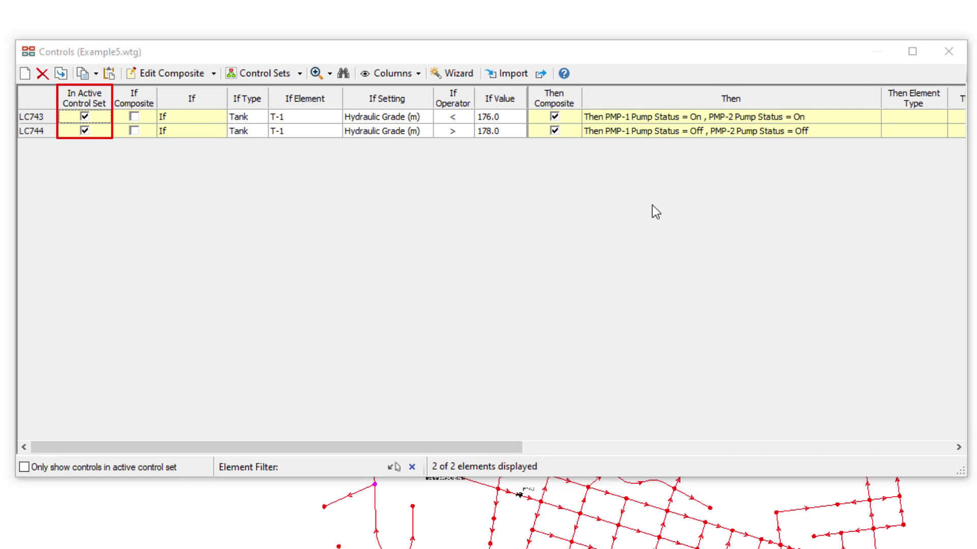
left_click(277, 76)
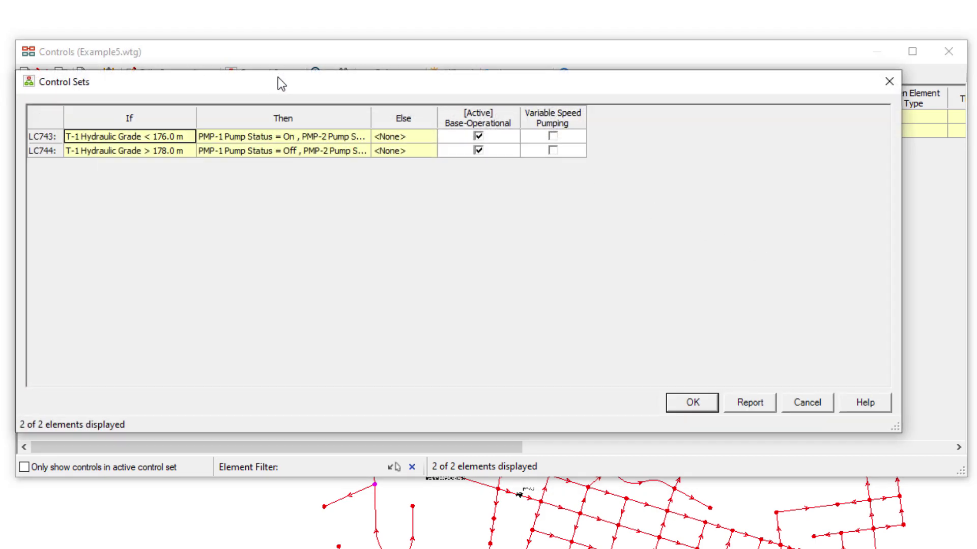
left_click(481, 153)
left_click(481, 151)
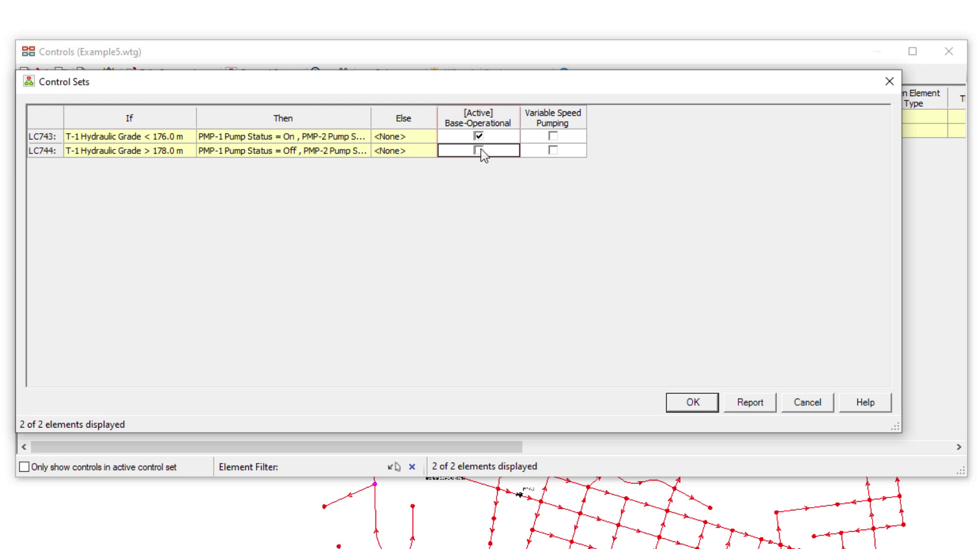
left_click(554, 151)
left_click(553, 151)
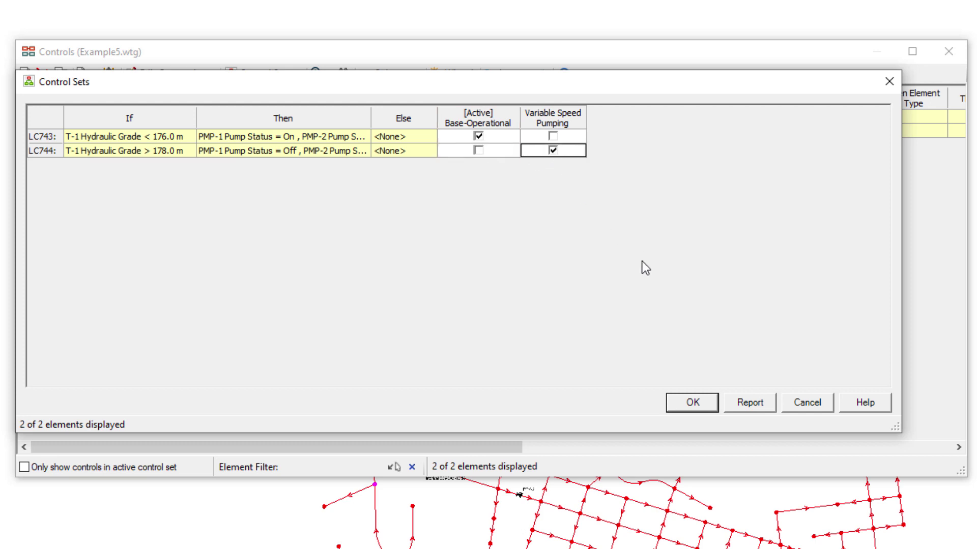
left_click(698, 403)
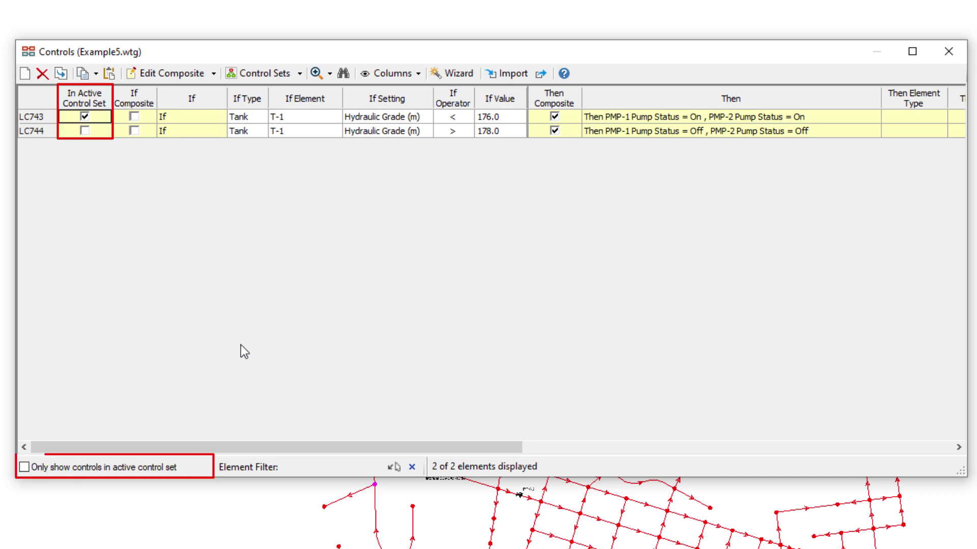
- Toggle 'Only show controls in active control set' on, then back off
left_click(52, 468)
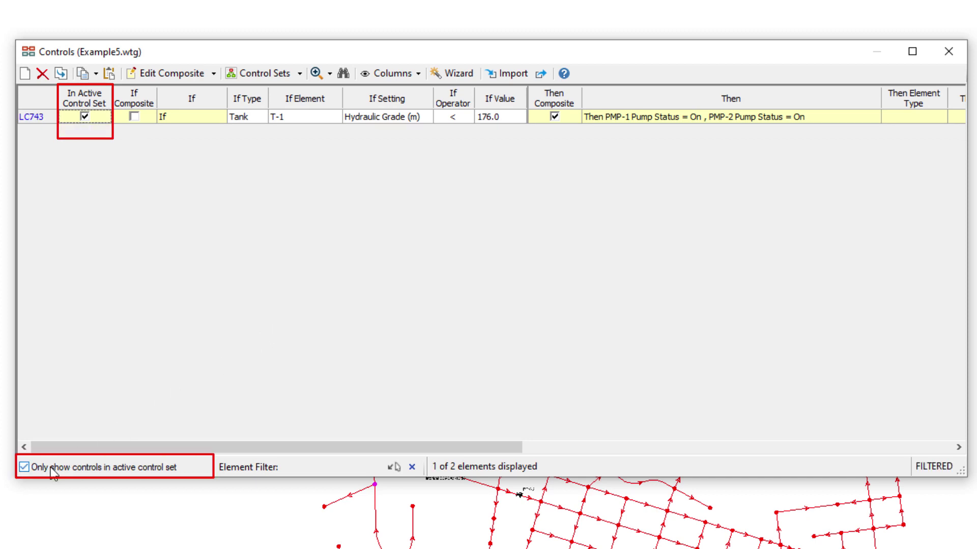
left_click(52, 470)
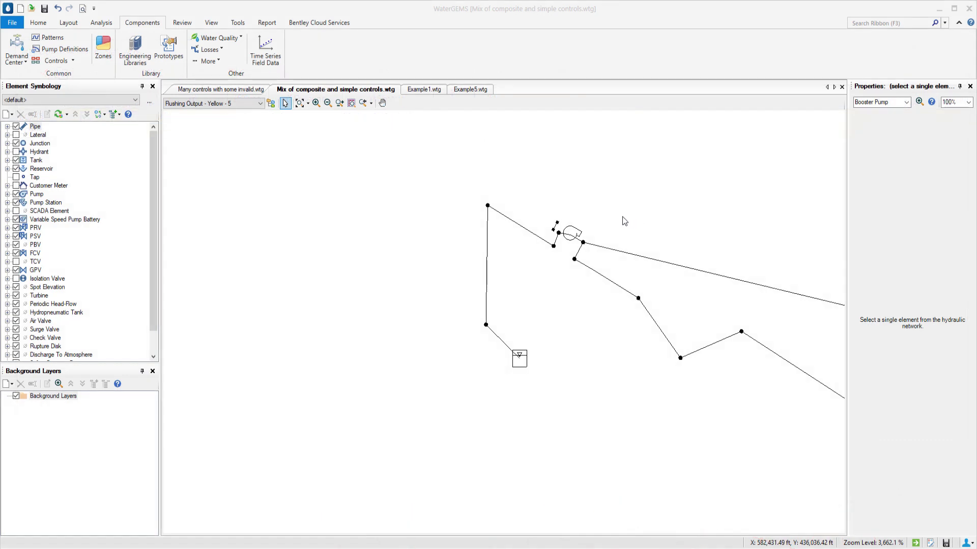
- Select the Booster Pump and open its Controls collection from the Properties panel
left_click(571, 234)
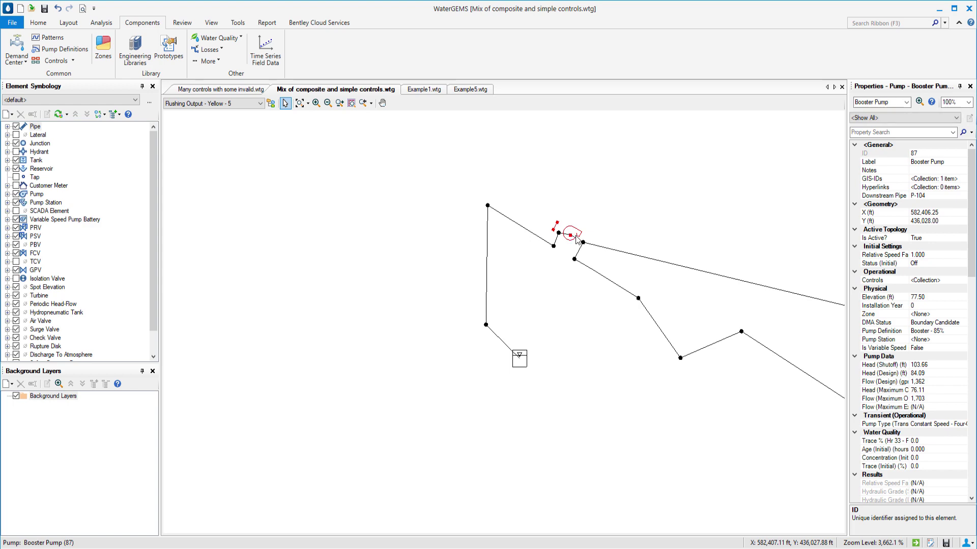
left_click(962, 283)
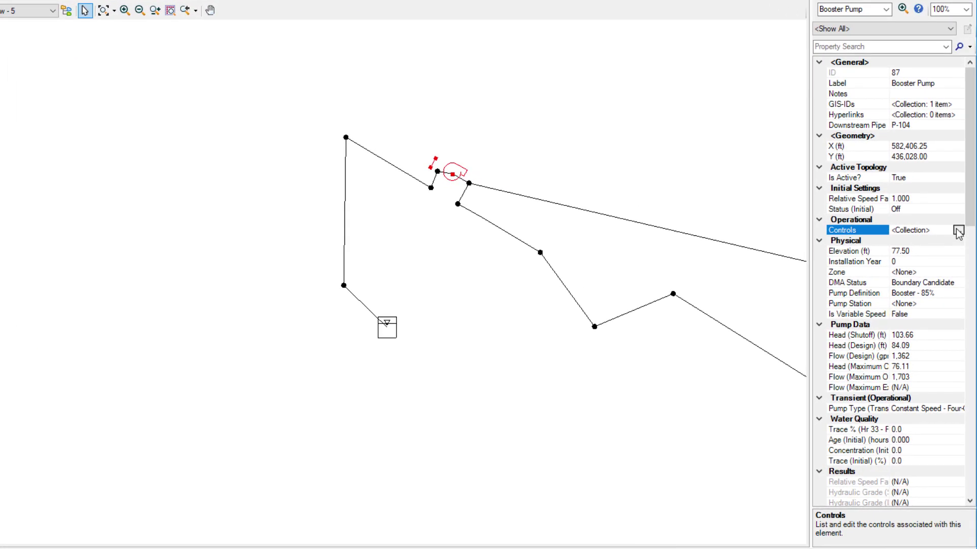
left_click(958, 232)
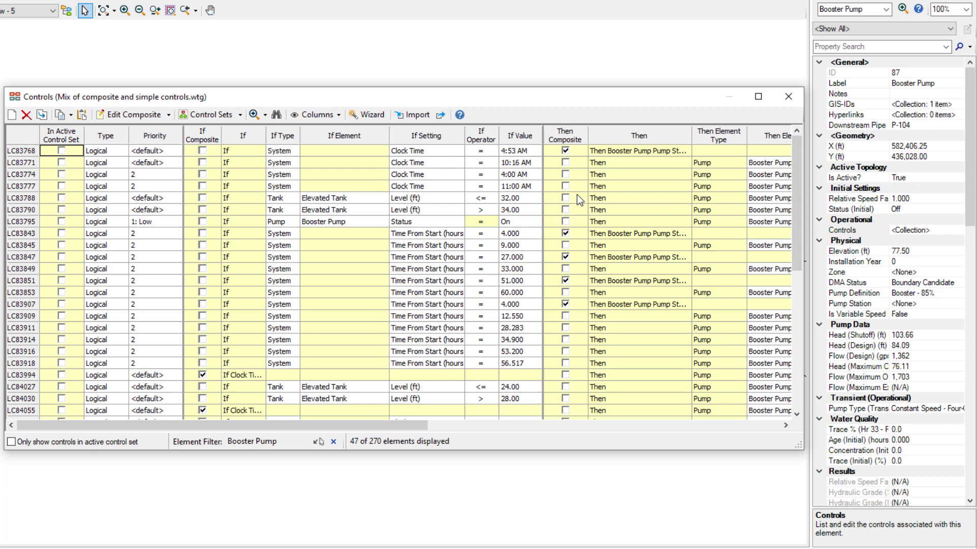
- Show only active-set controls, zoom the map to If element P-104, and move the table aside
left_click(34, 445)
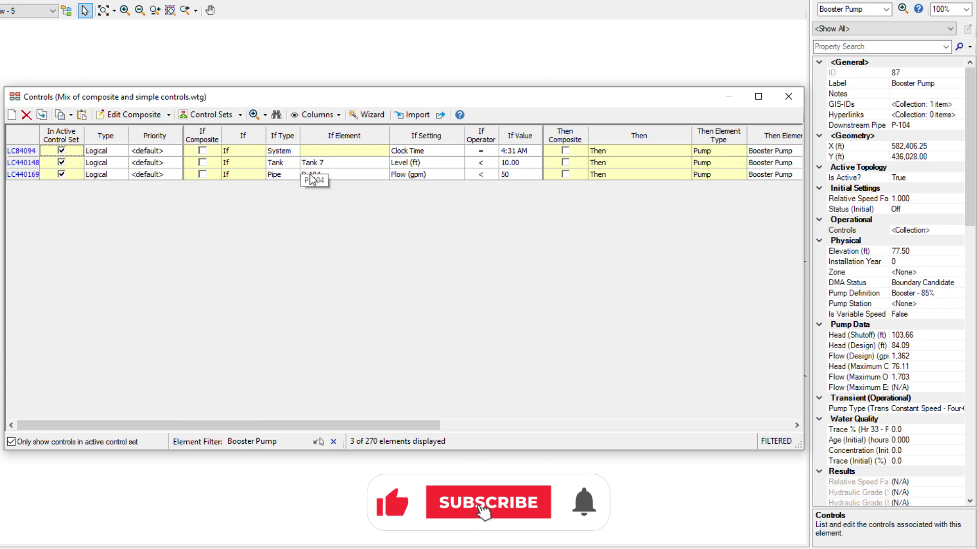
right_click(326, 172)
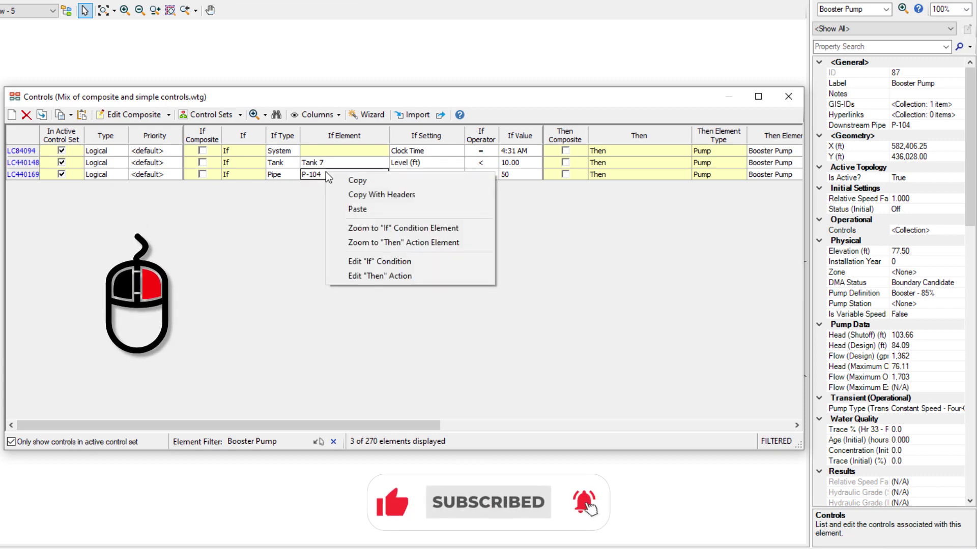
left_click(378, 228)
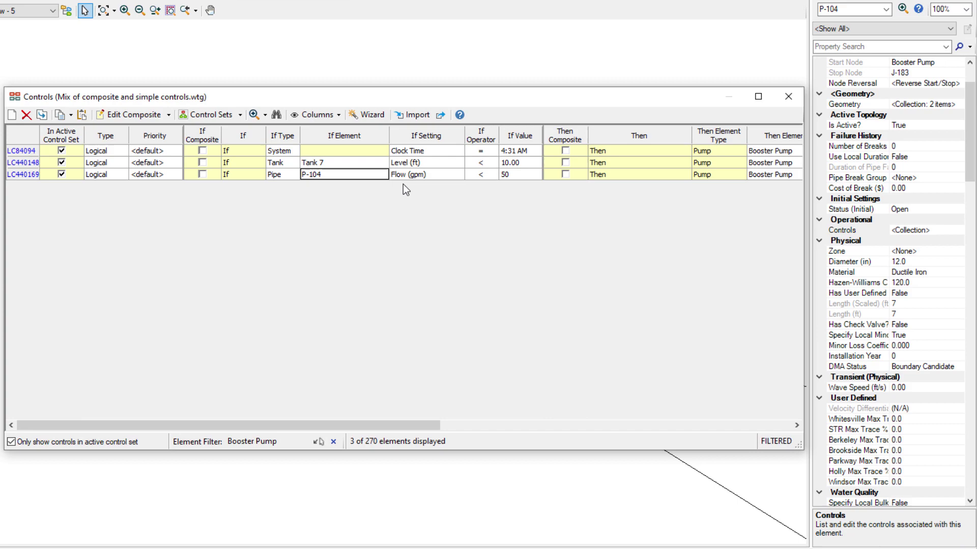
left_click_drag(458, 96, 441, 369)
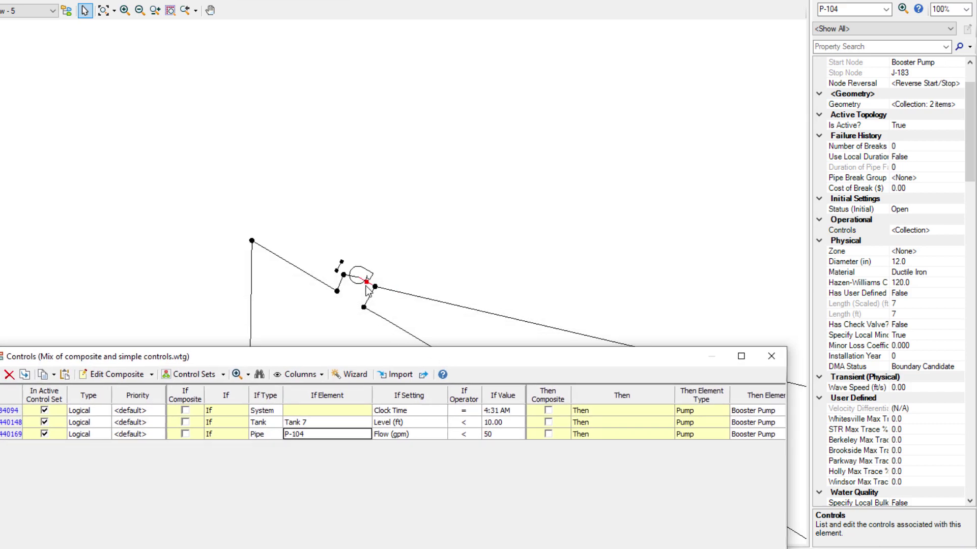
scroll(367, 285, "up", 4)
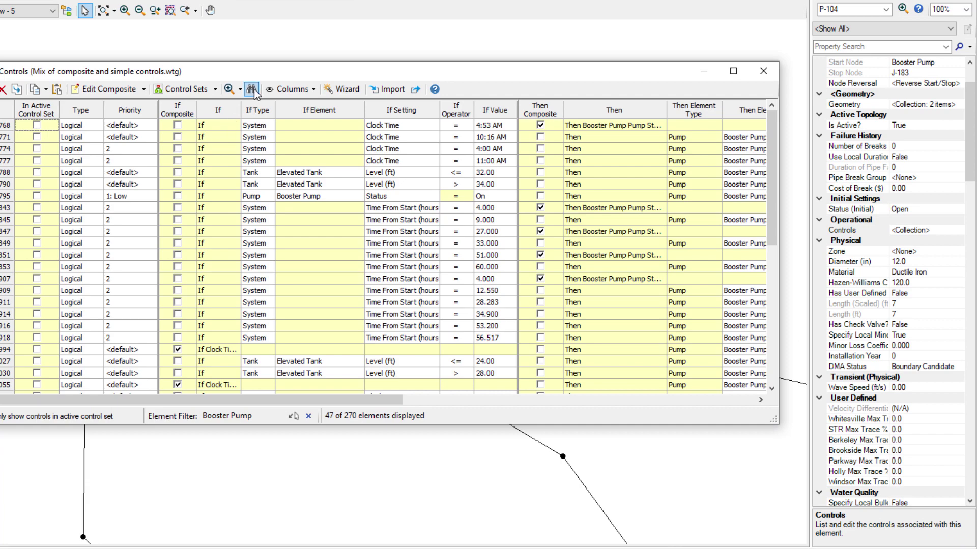
- Search the controls table for 'booster pump' and jump through the first two matches
left_click(252, 90)
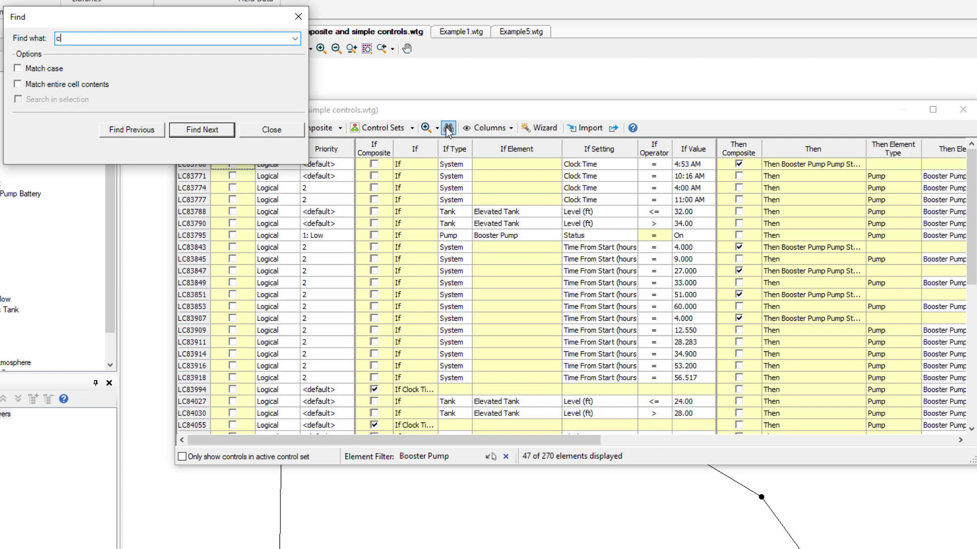
type("booster pump")
key("Return")
key("Return")
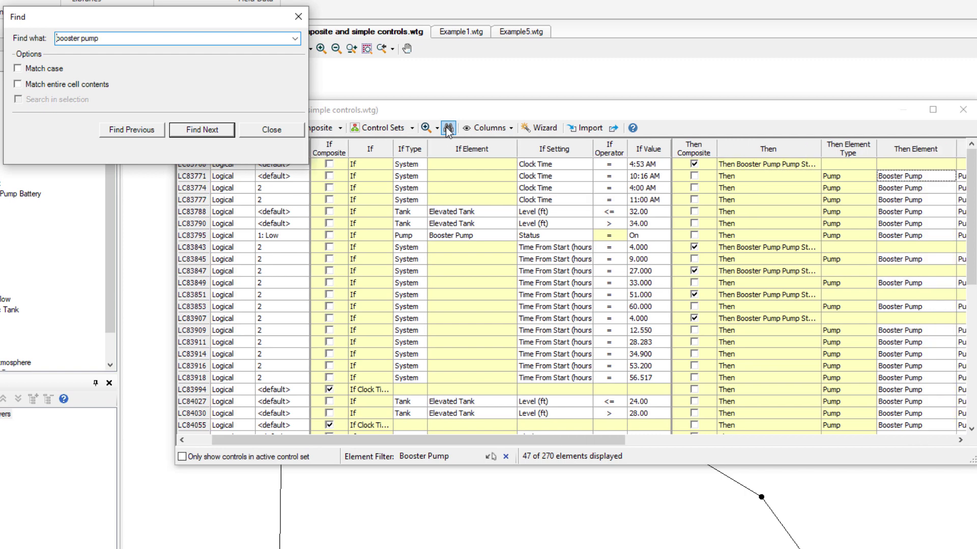
key("Return")
key("Return")
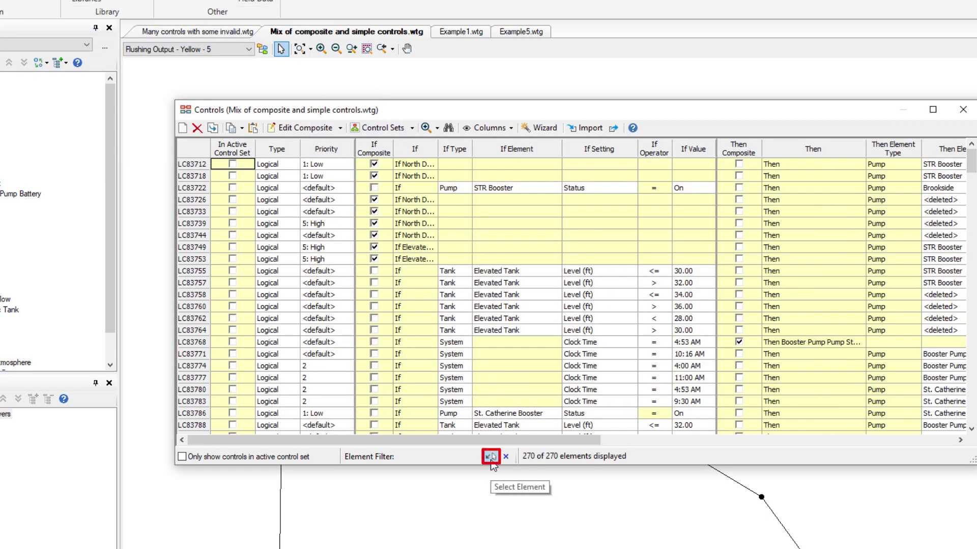
left_click(492, 458)
type("booster")
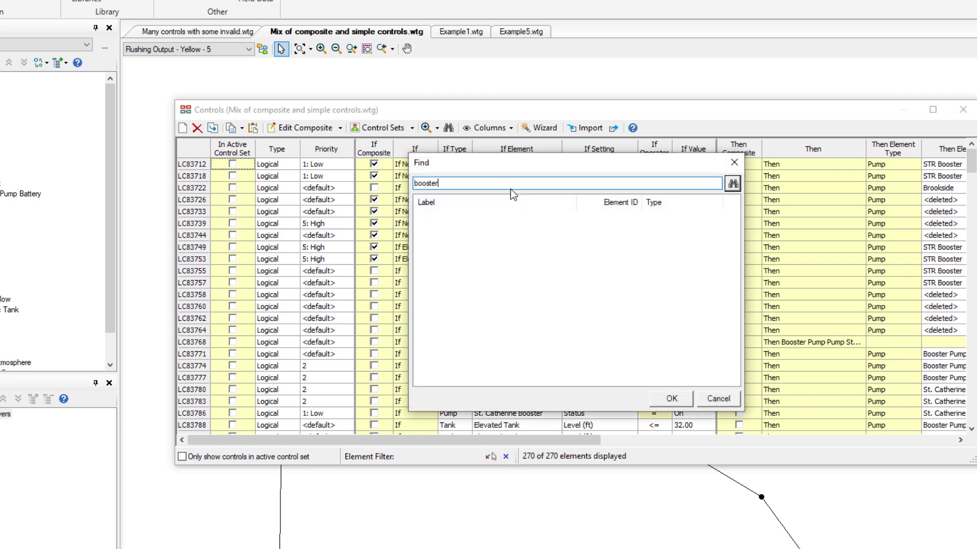
type(" pump")
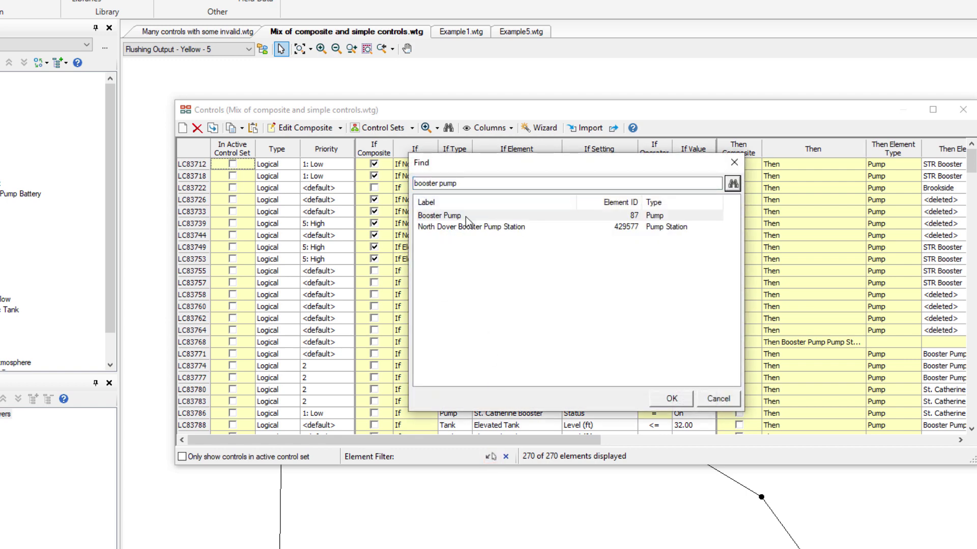
double_click(466, 217)
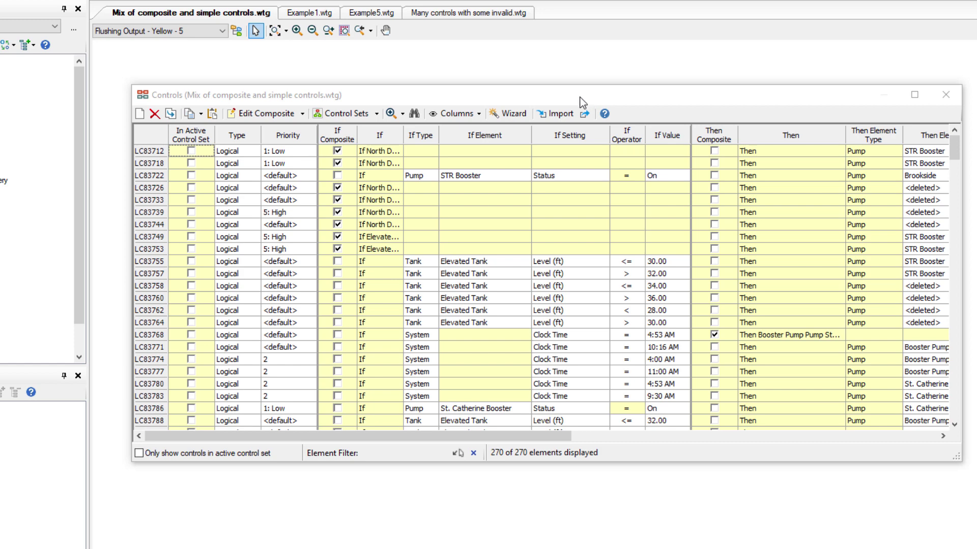
- Hide the Control Type and Priority columns in the controls table
left_click(468, 114)
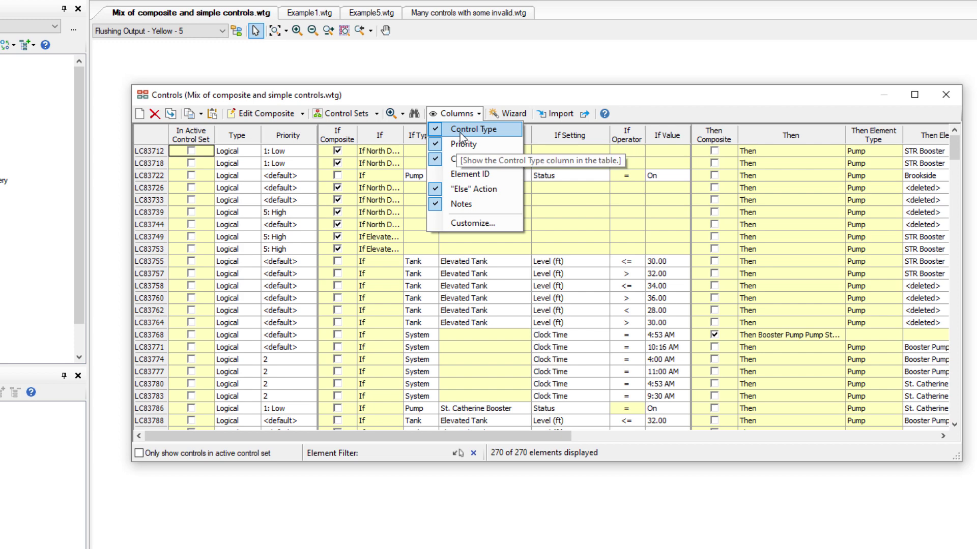
left_click(460, 131)
left_click(456, 114)
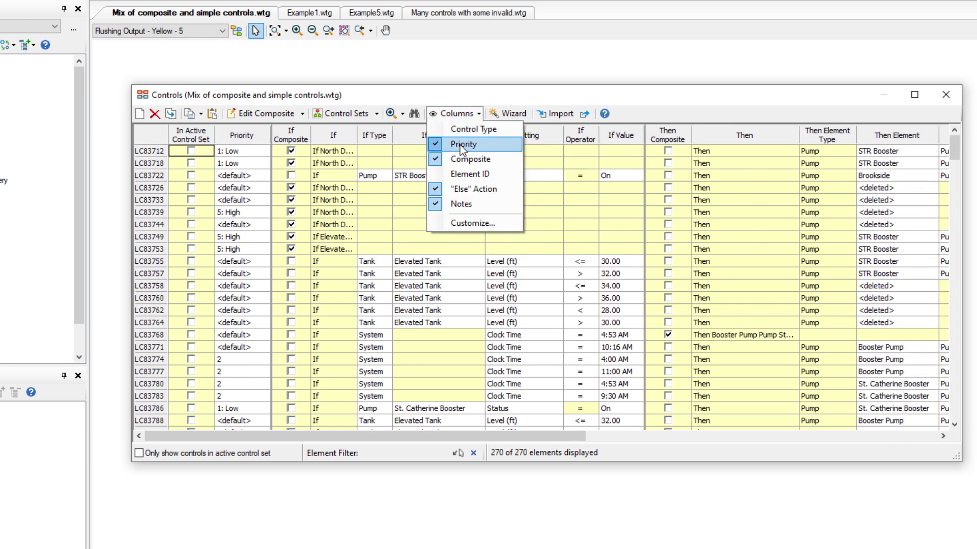
left_click(460, 145)
left_click(464, 119)
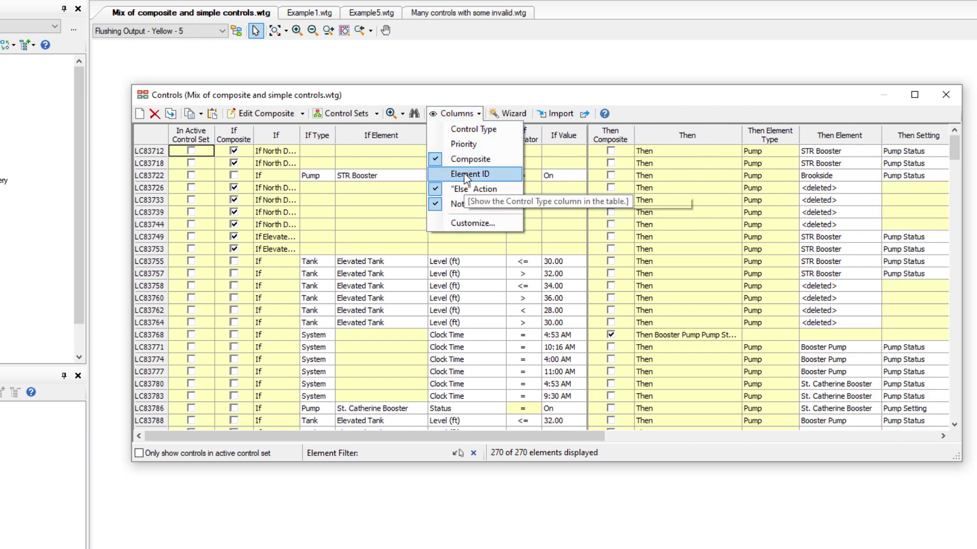
key("Escape")
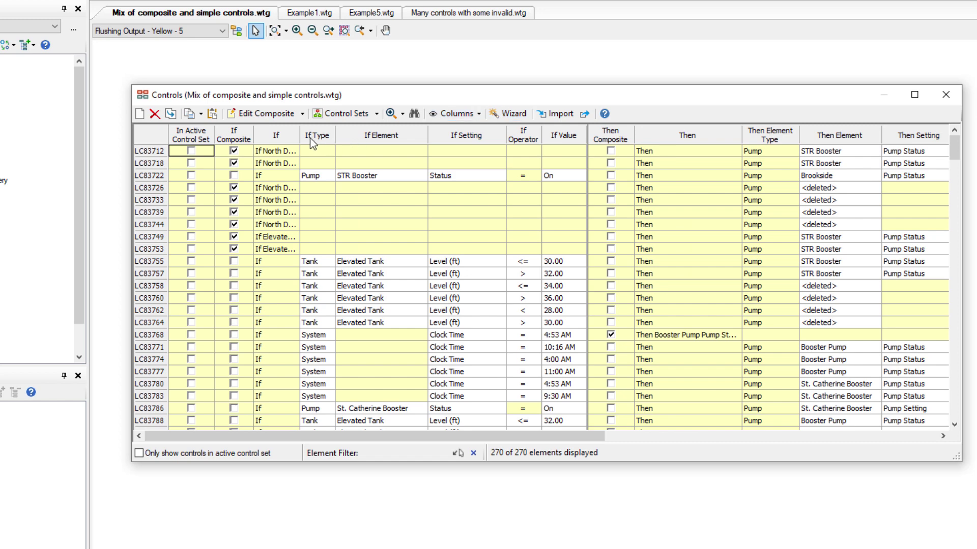
- Widen the If and Then columns and enlarge the window leftward to show full conditions
left_click_drag(300, 135, 383, 140)
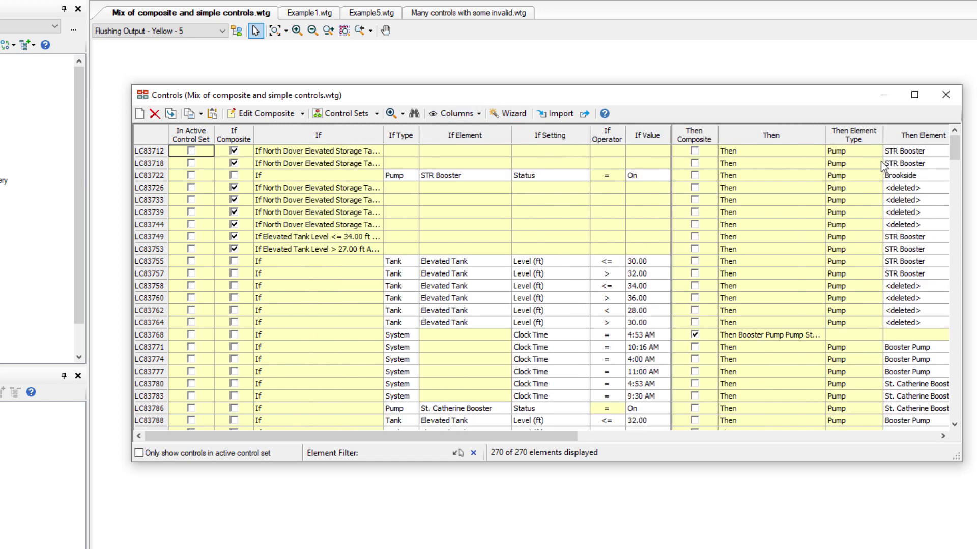
left_click_drag(825, 135, 900, 141)
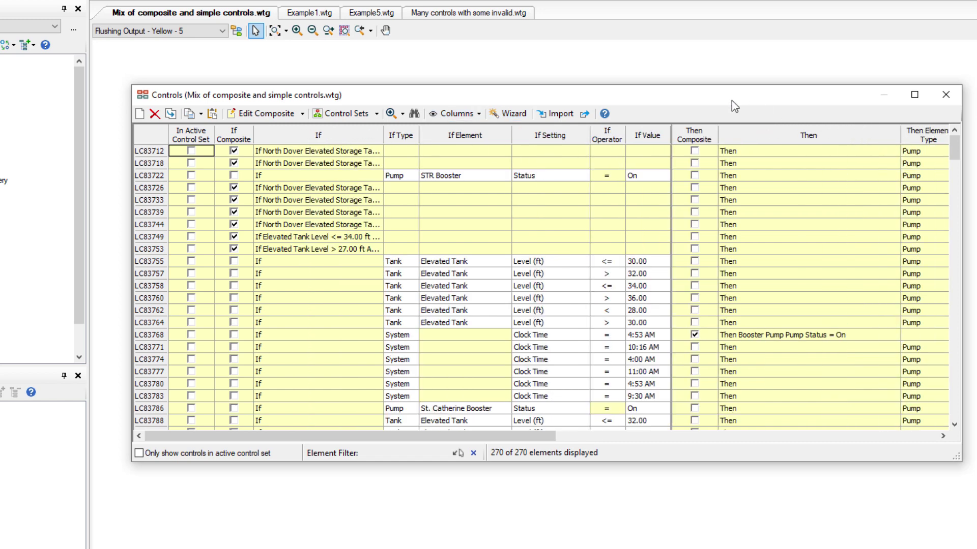
left_click_drag(384, 136, 427, 137)
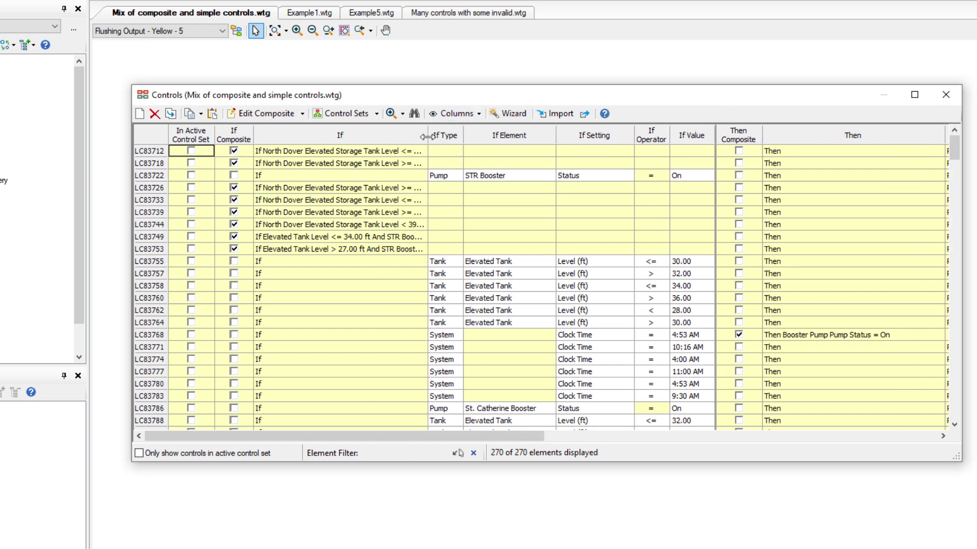
left_click_drag(132, 178, 11, 180)
left_click_drag(308, 136, 387, 137)
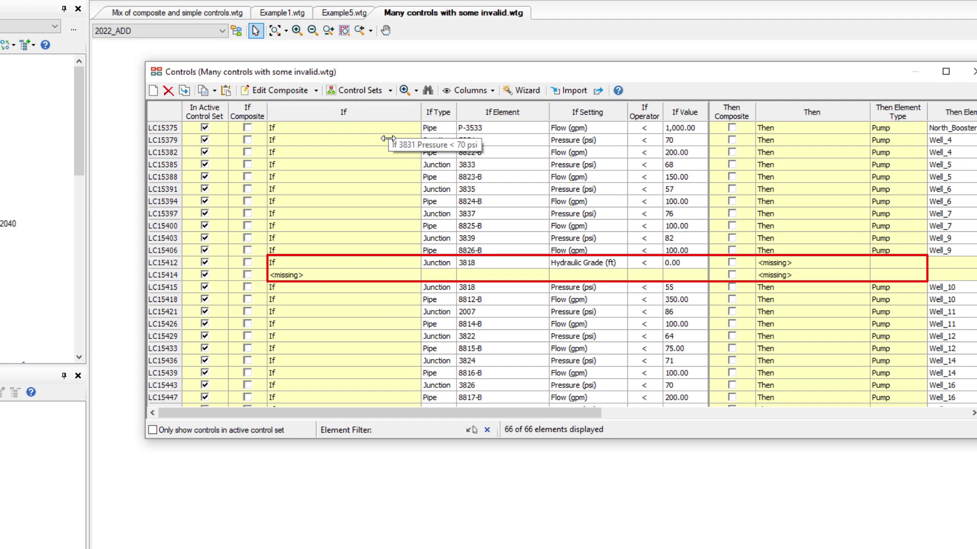
- Replace control LC15414's <missing> If condition with an Element-type If condition
right_click(339, 281)
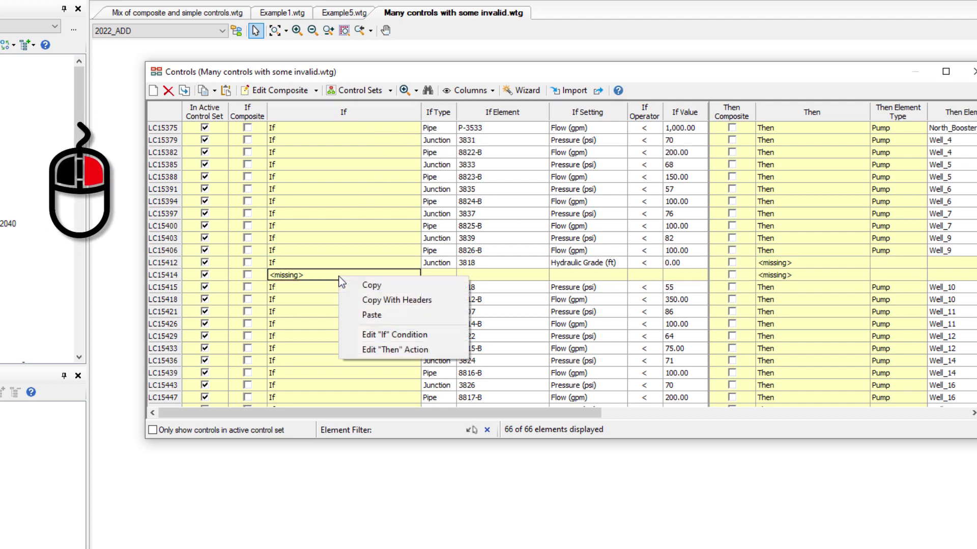
left_click(400, 337)
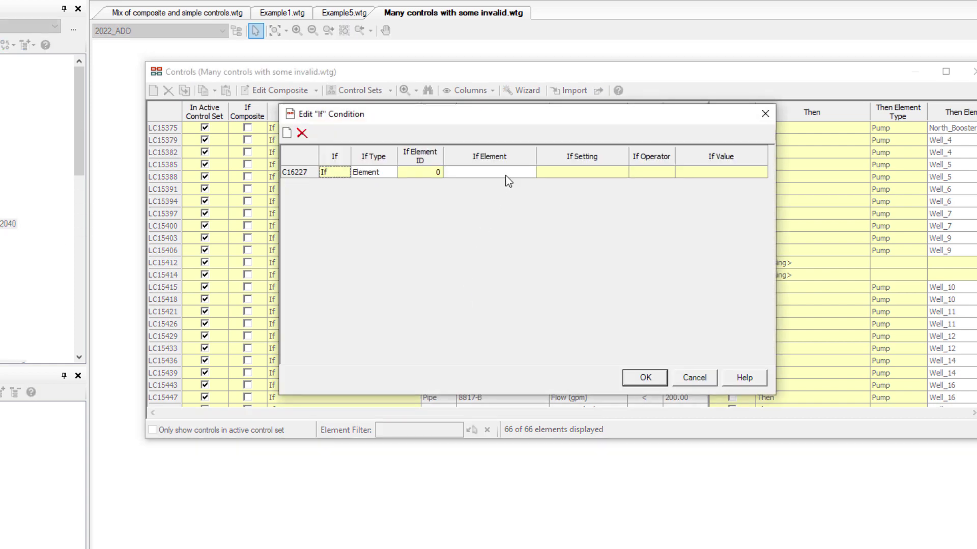
left_click(506, 172)
key("Escape")
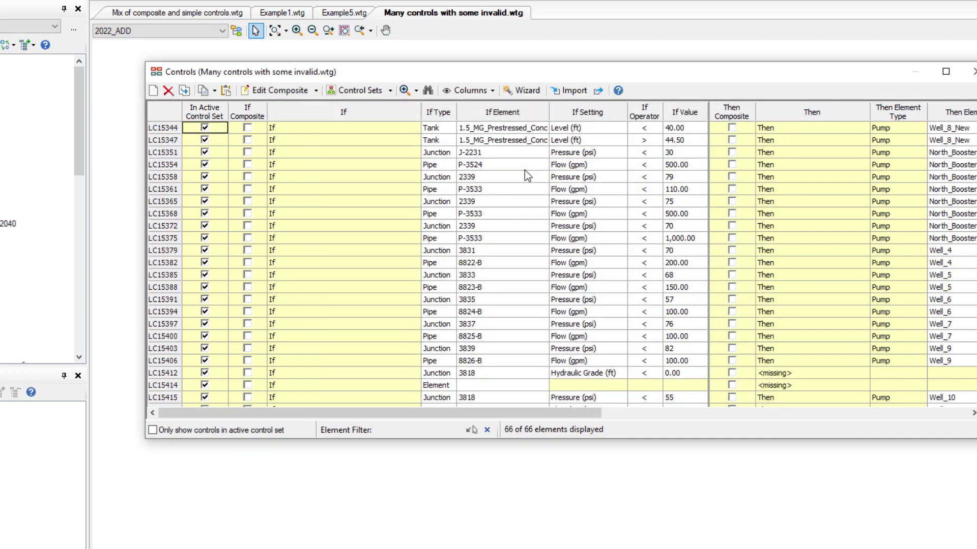